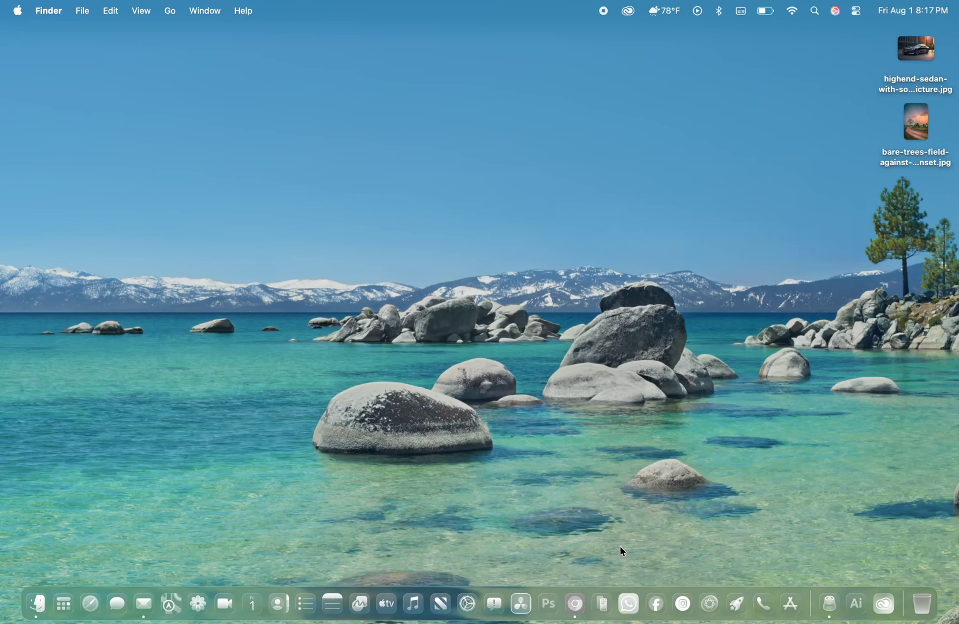
Launch Adobe Photoshop (Beta) from a macOS Spotlight search.
click(817, 11)
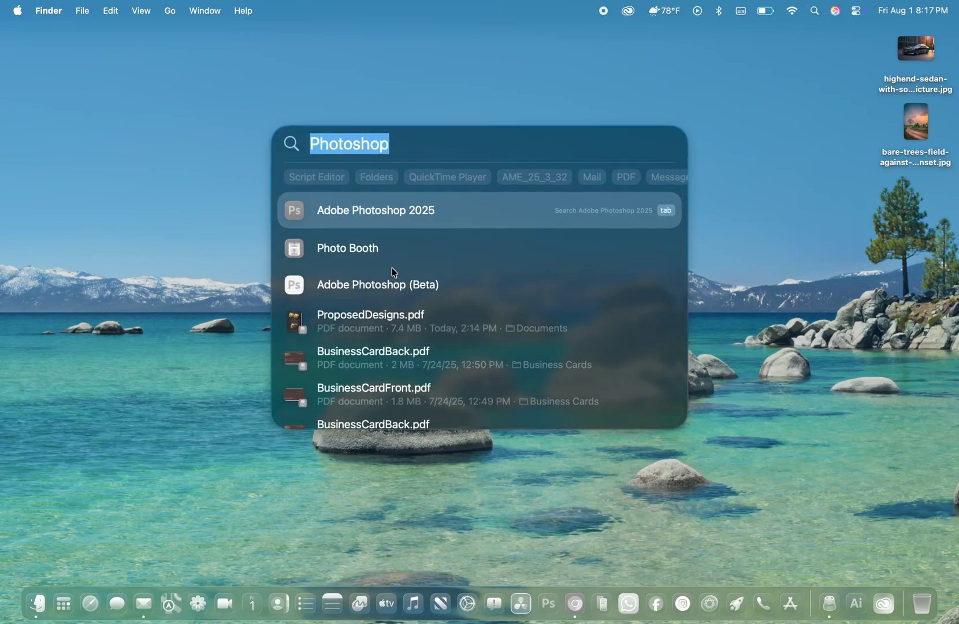
click(388, 288)
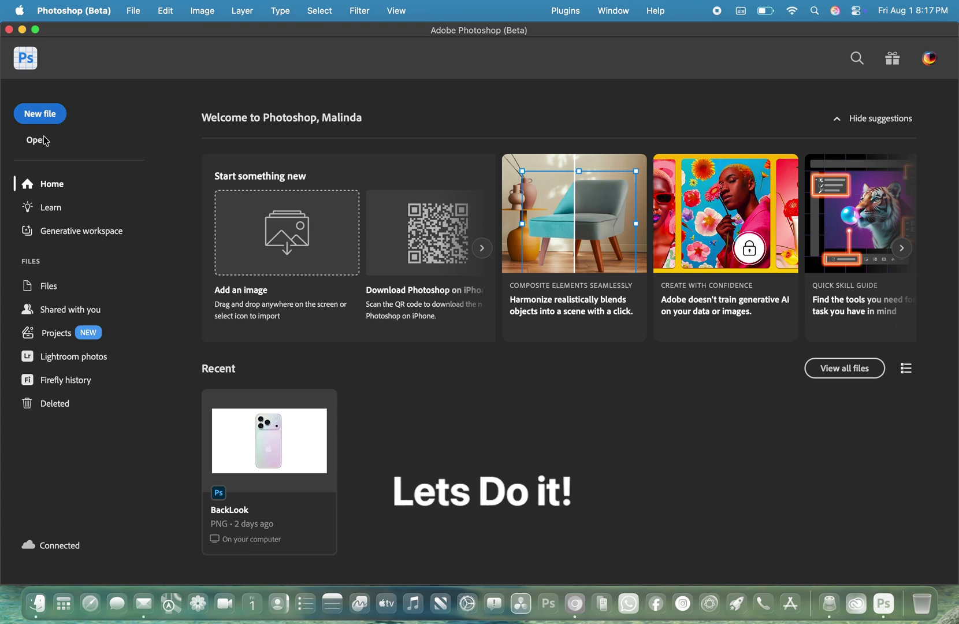
Open the black sedan photo, then hide the styles list and dismiss the update notice.
click(45, 144)
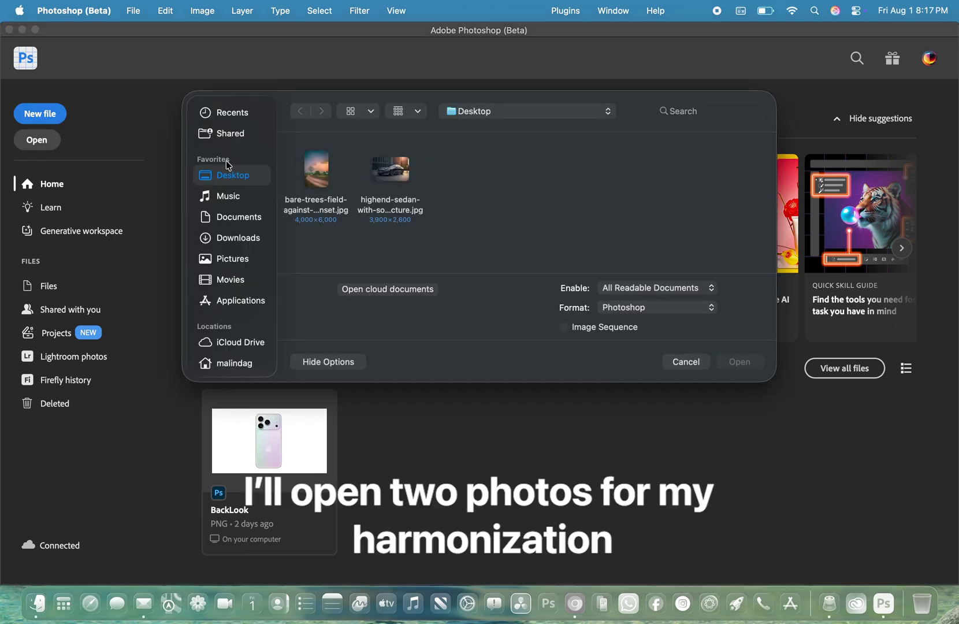
click(407, 182)
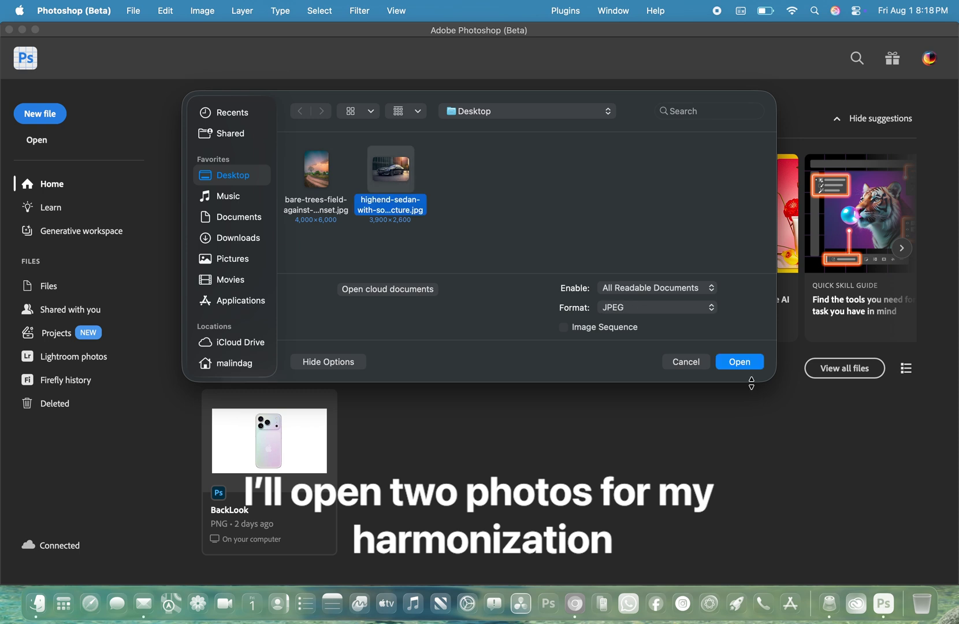
click(745, 366)
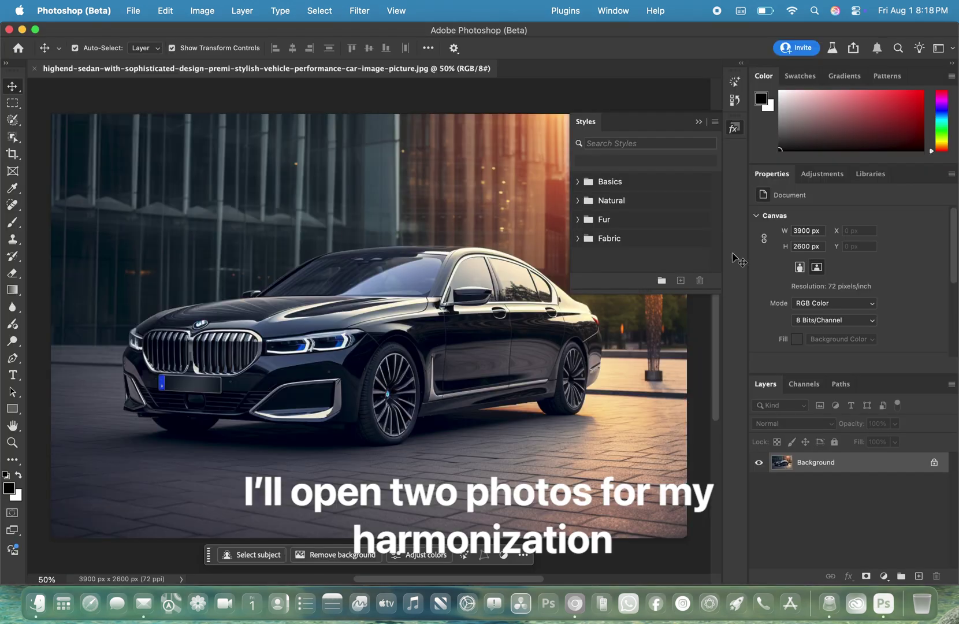
click(734, 128)
scroll(601, 202, down, 3)
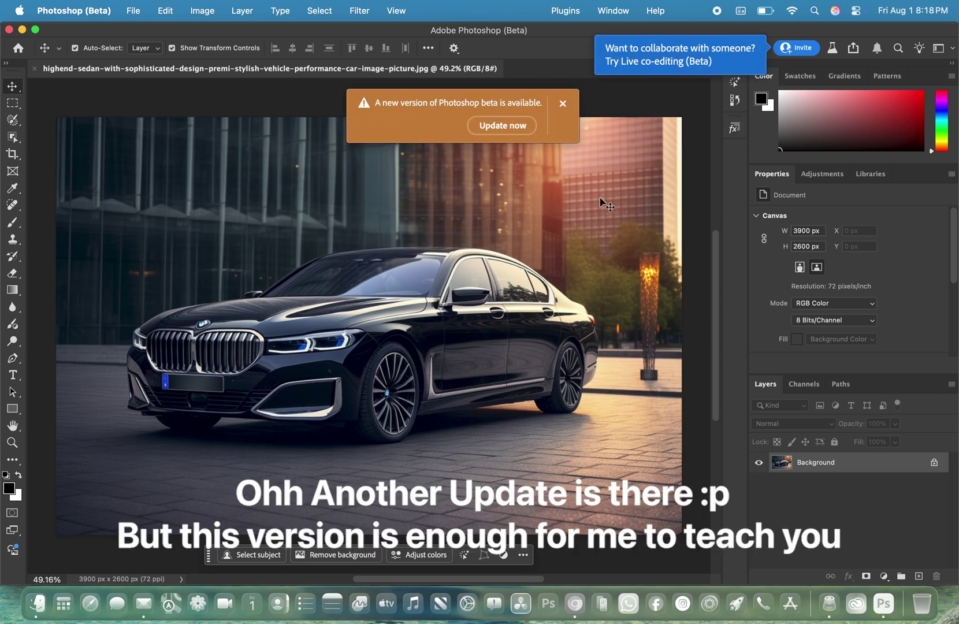
click(562, 105)
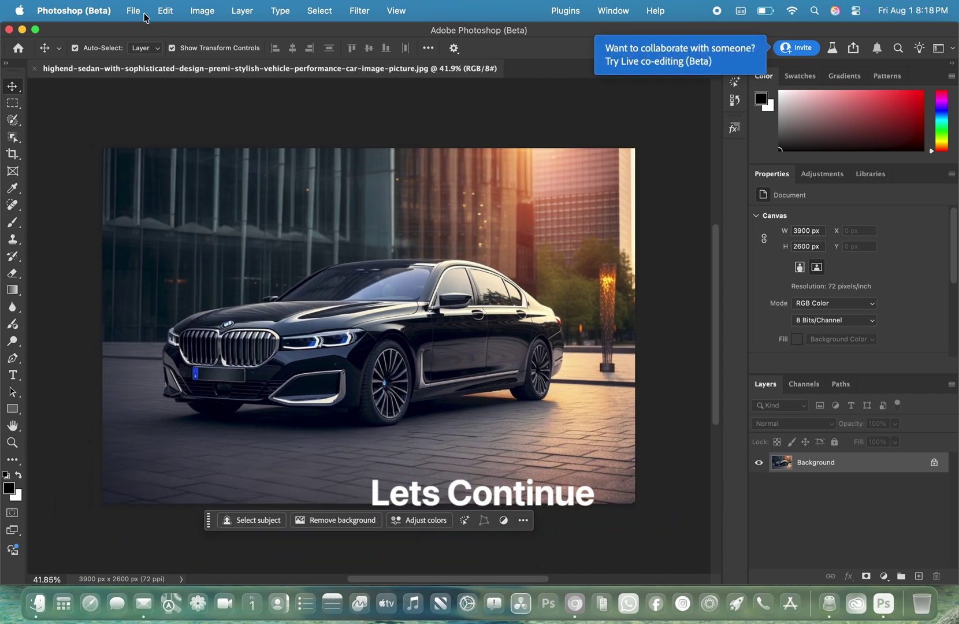
Open the sunset dirt-road photo as a second document via File > Open.
click(140, 16)
mouse_move(157, 78)
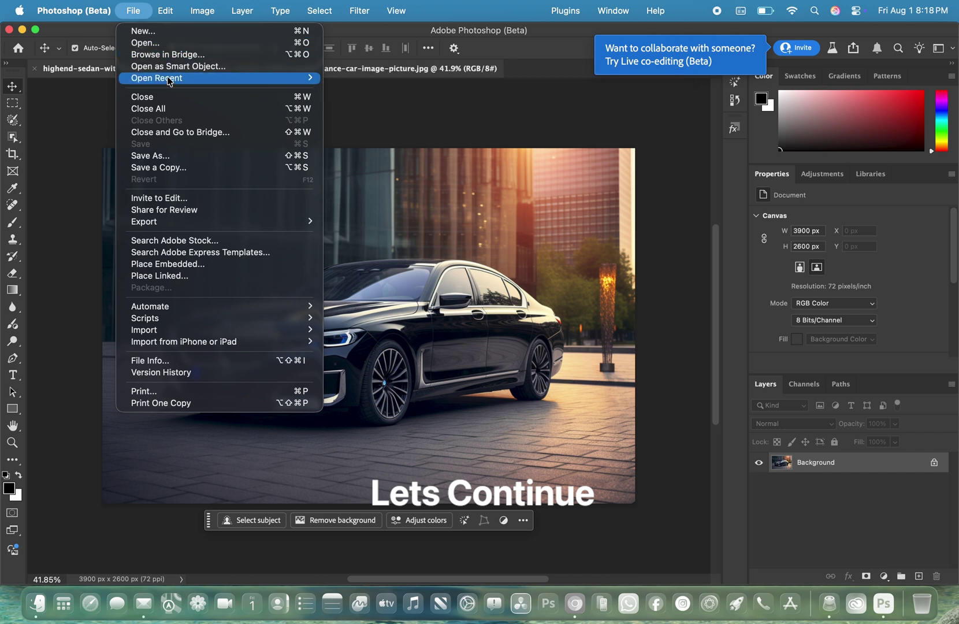
click(146, 43)
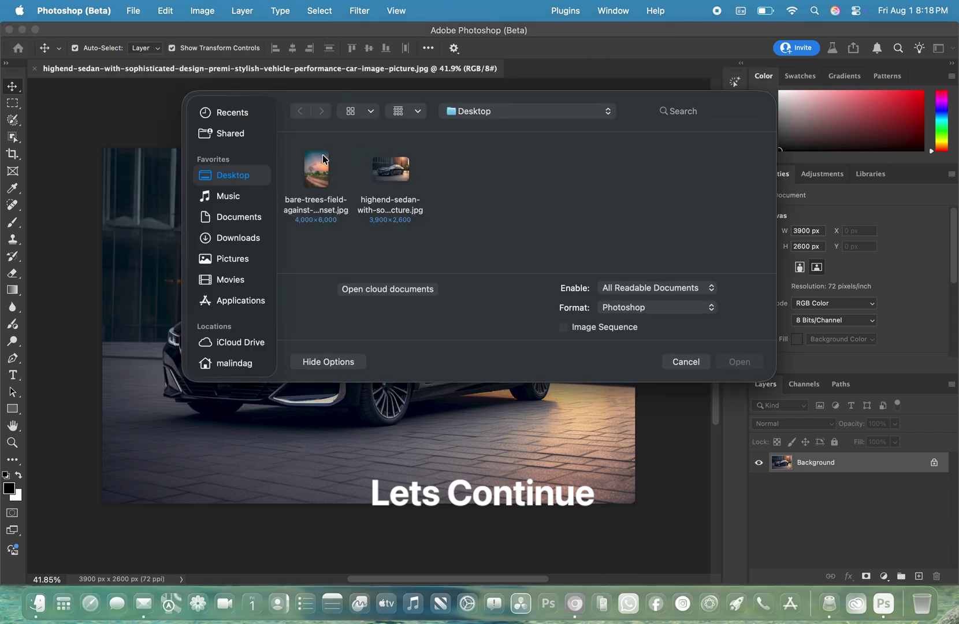
click(318, 170)
click(724, 361)
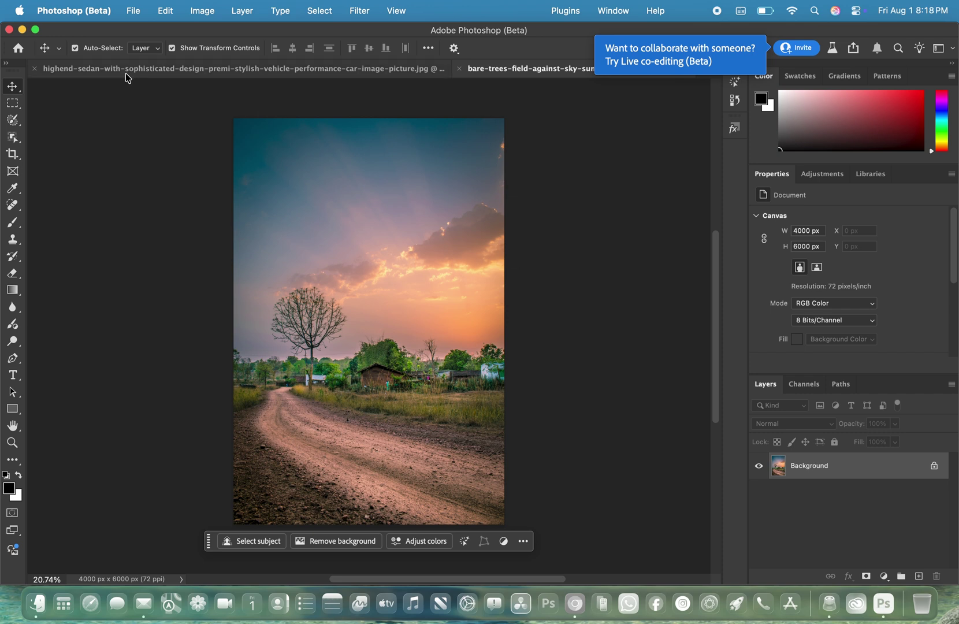
Drag the masked sedan onto the sunset photo's dirt road and begin unlocking its Background.
click(348, 71)
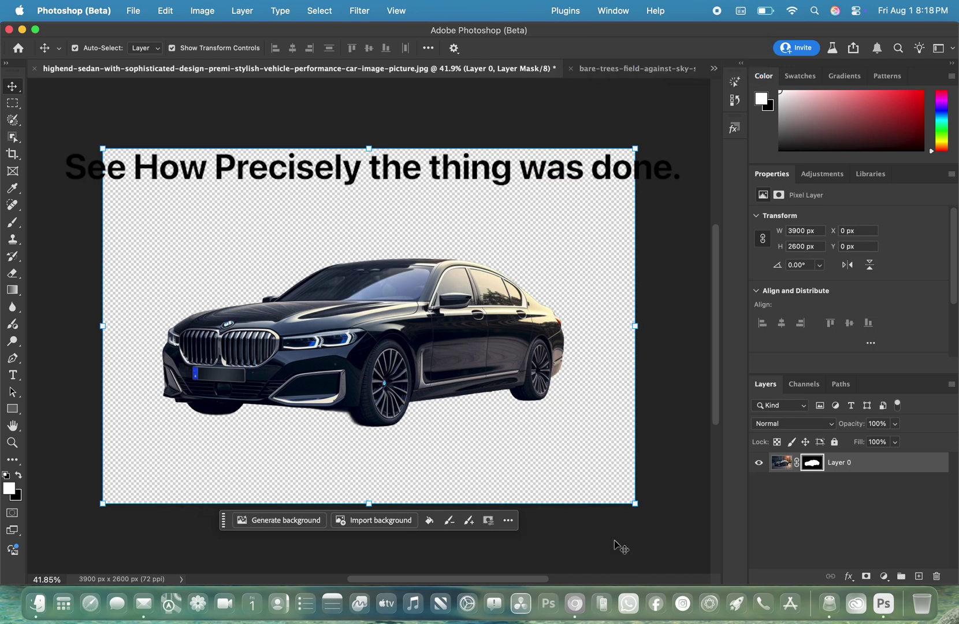
scroll(401, 331, up, 3)
scroll(402, 331, up, 2)
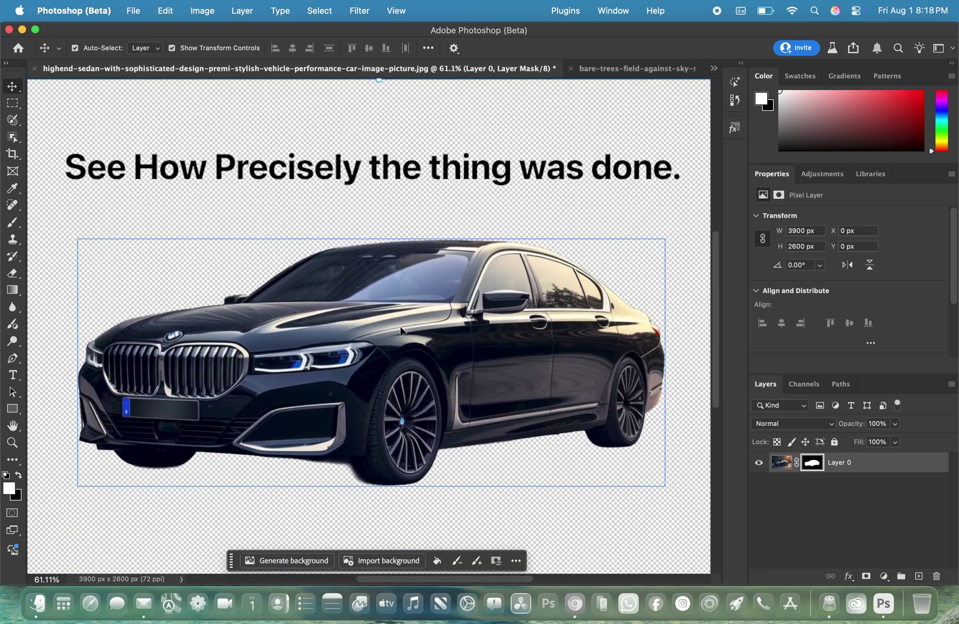
scroll(402, 331, down, 2)
mouse_move(389, 348)
mouse_down()
mouse_move(597, 79)
mouse_move(542, 141)
mouse_up()
drag(382, 367, 370, 439)
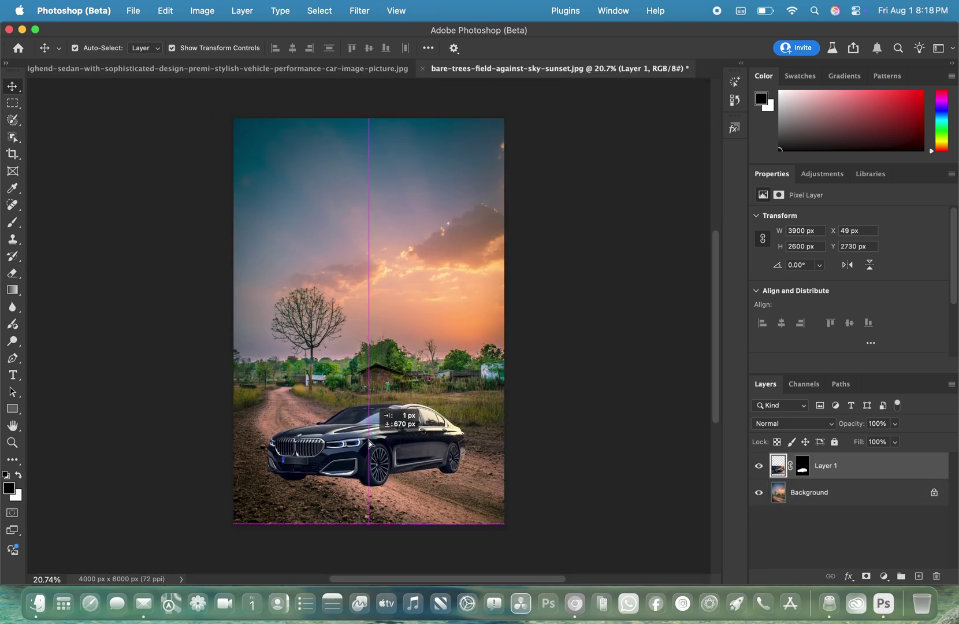
double_click(878, 495)
Convert the Background to Layer 0 and flip the sunset scene horizontally.
click(613, 311)
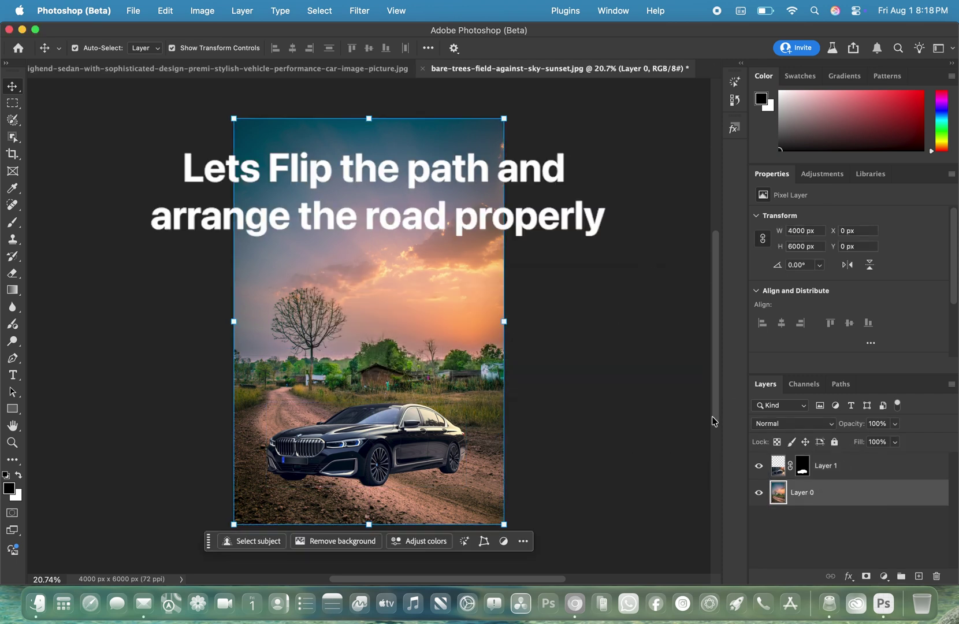
key(super+t)
right_click(416, 288)
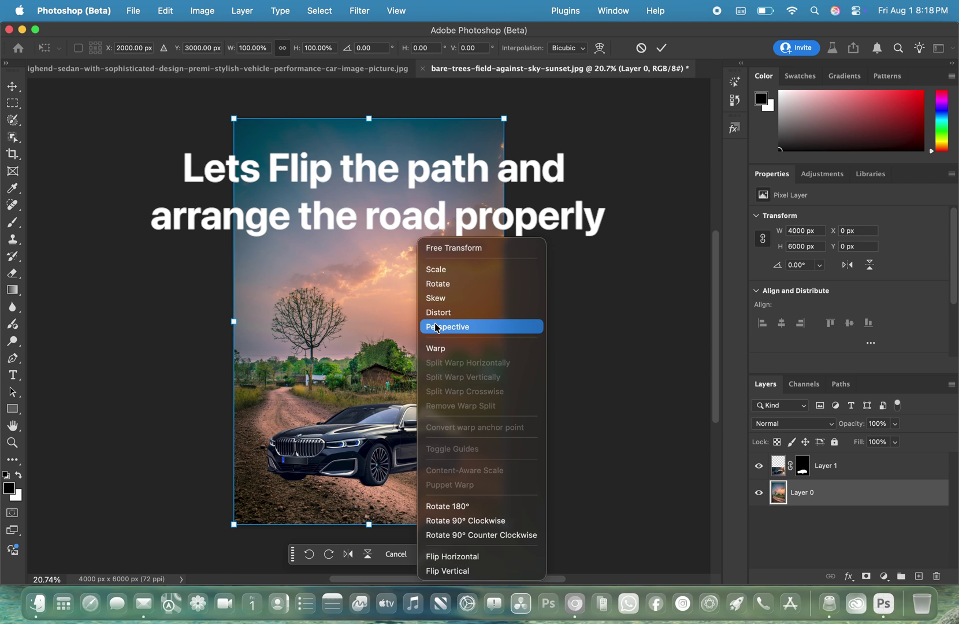
click(490, 557)
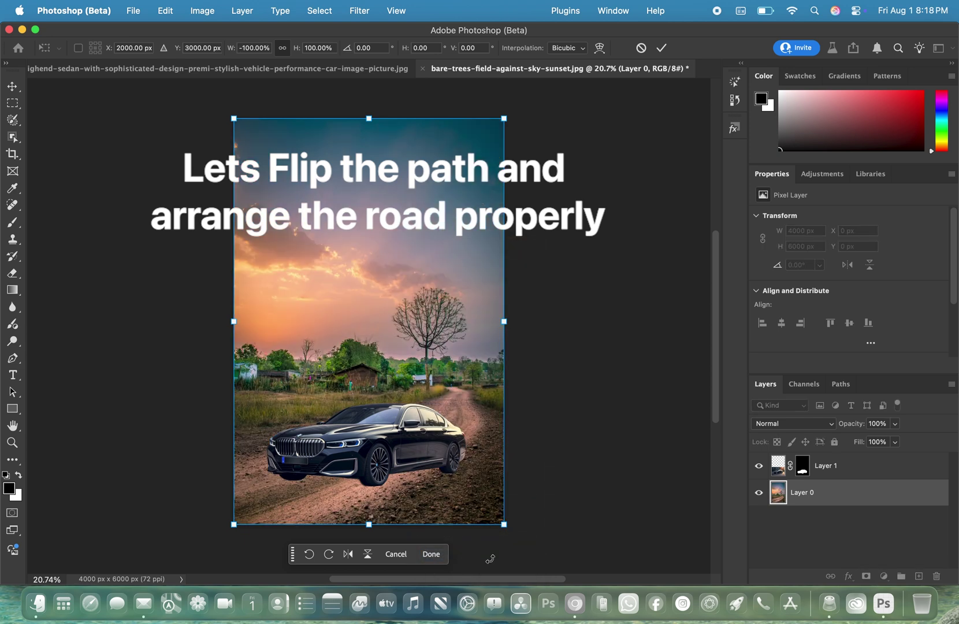
Scale the sedan layer (Layer 1) to about 118% and reposition it on the road.
click(869, 472)
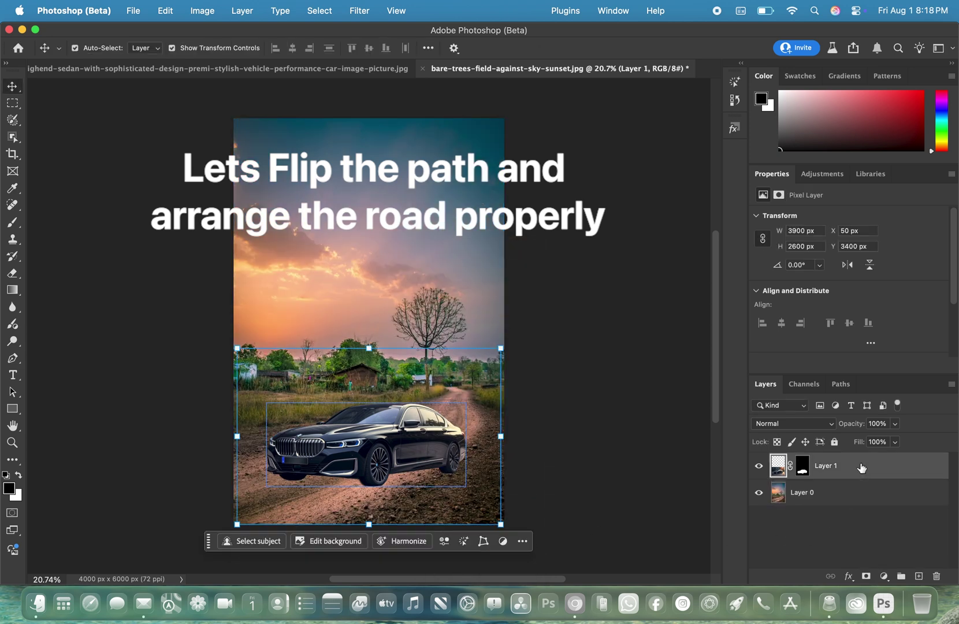
key(super+t)
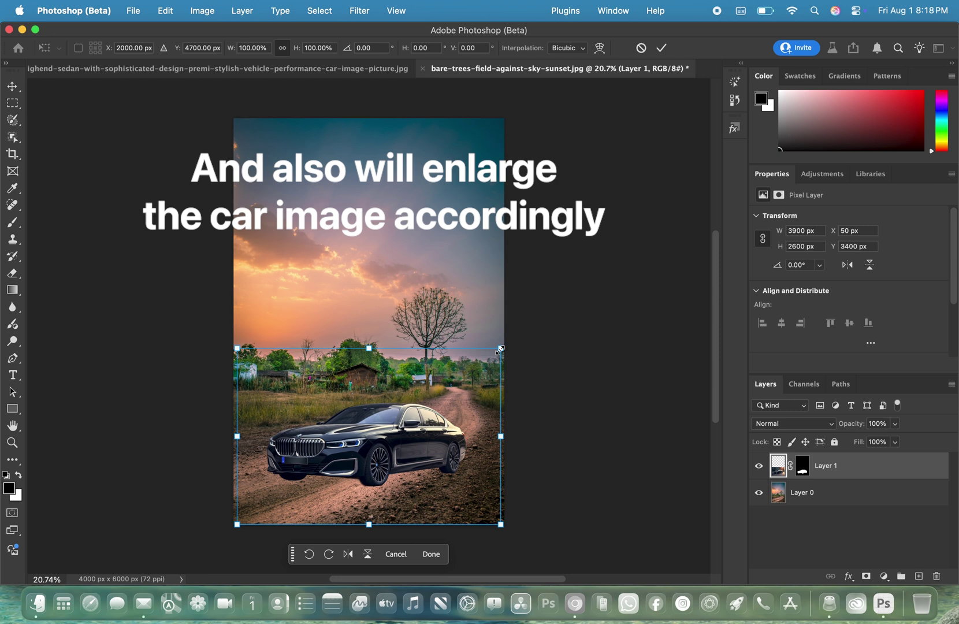
drag(501, 348, 524, 333)
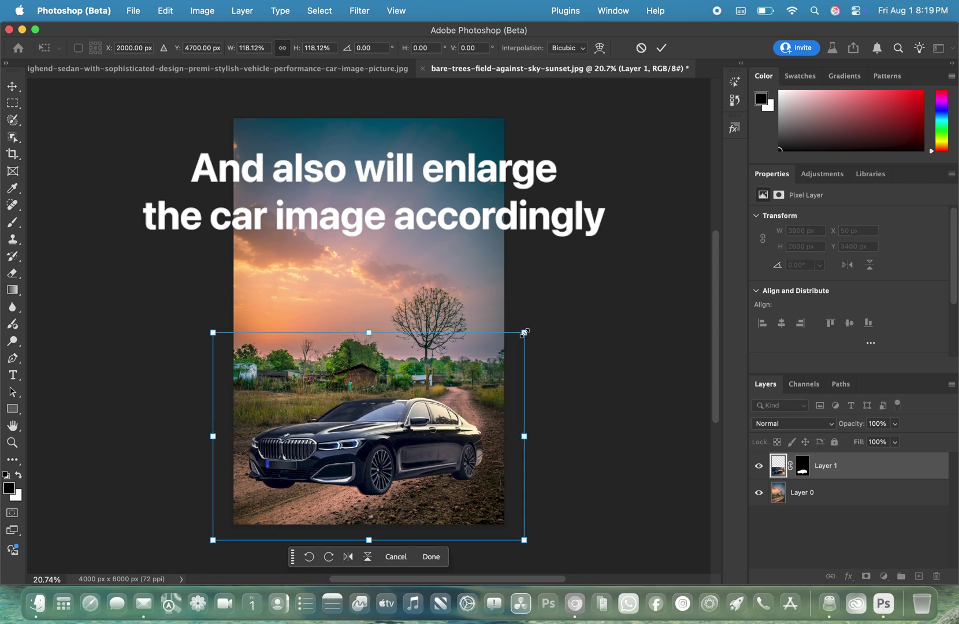
mouse_move(443, 437)
mouse_down()
mouse_move(449, 430)
mouse_move(455, 443)
mouse_up()
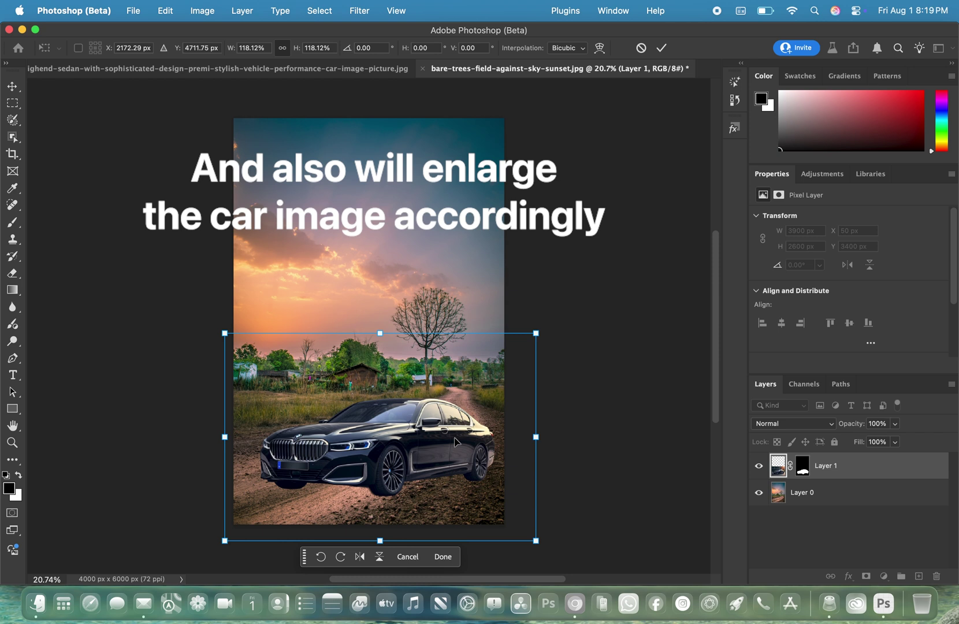
key(Return)
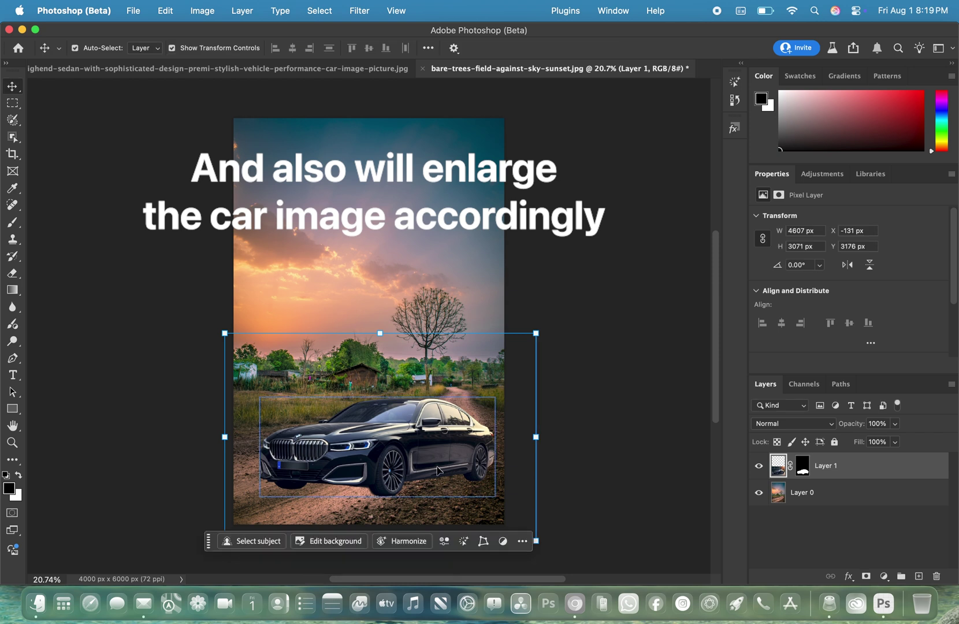
Run Harmonize on Layer 1 to generate three sunset-lit variations of the sedan.
click(402, 542)
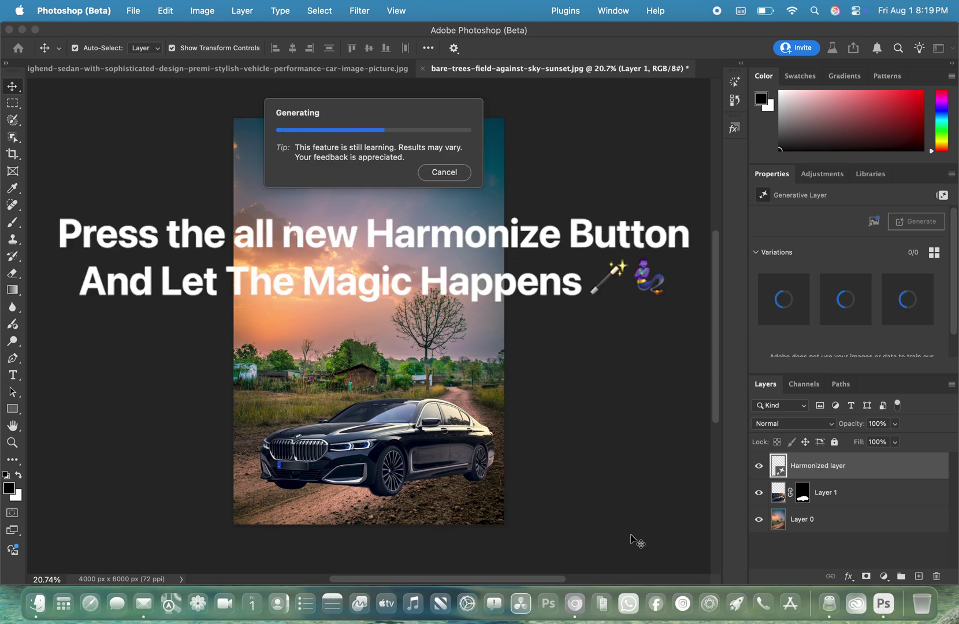
key(XF86MonBrightnessUp)
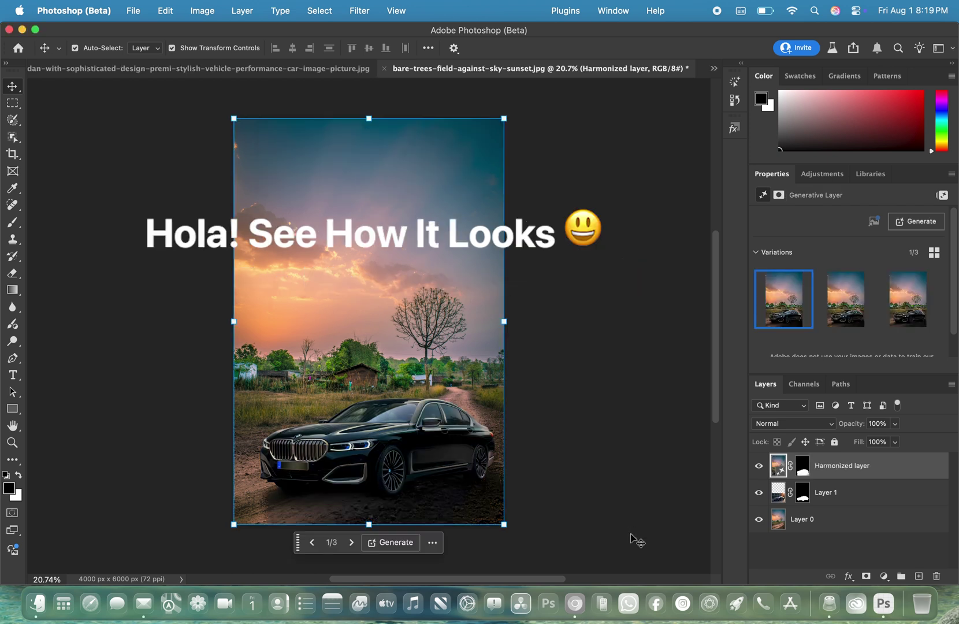
Try the second Harmonize variation, then apply the third one to the car.
scroll(582, 455, up, 3)
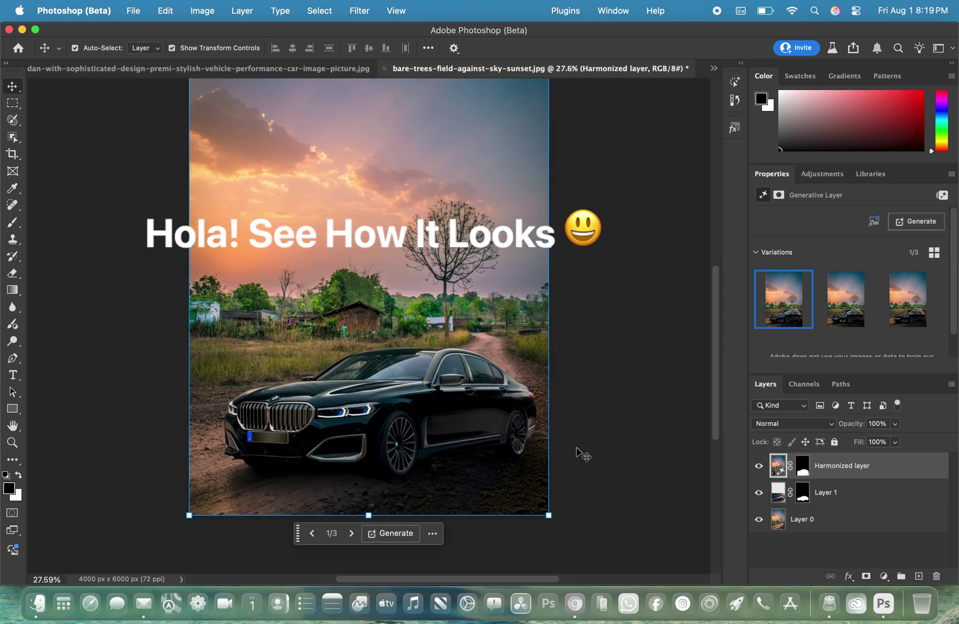
scroll(582, 455, up, 2)
click(841, 306)
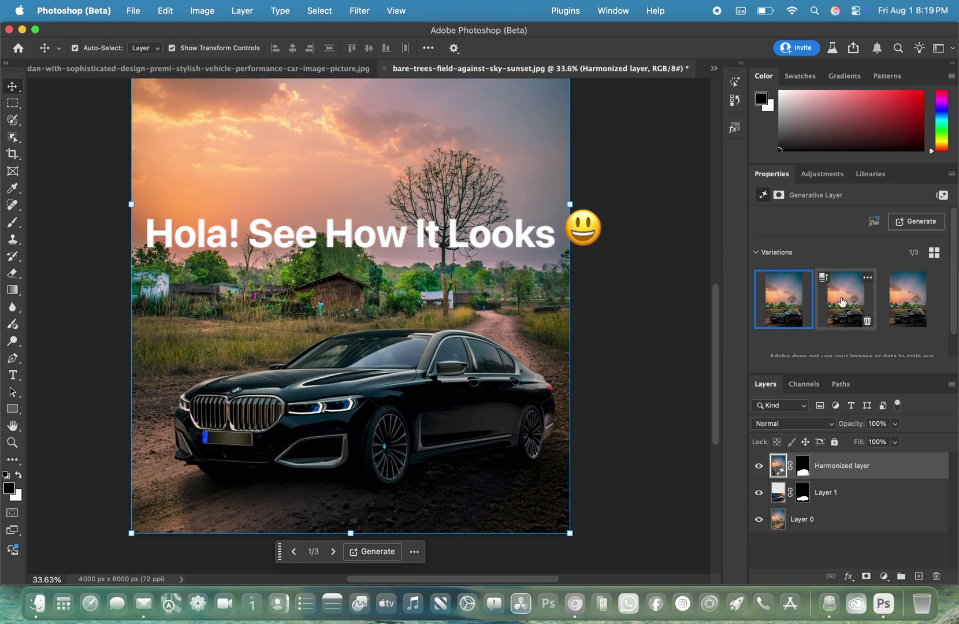
click(897, 308)
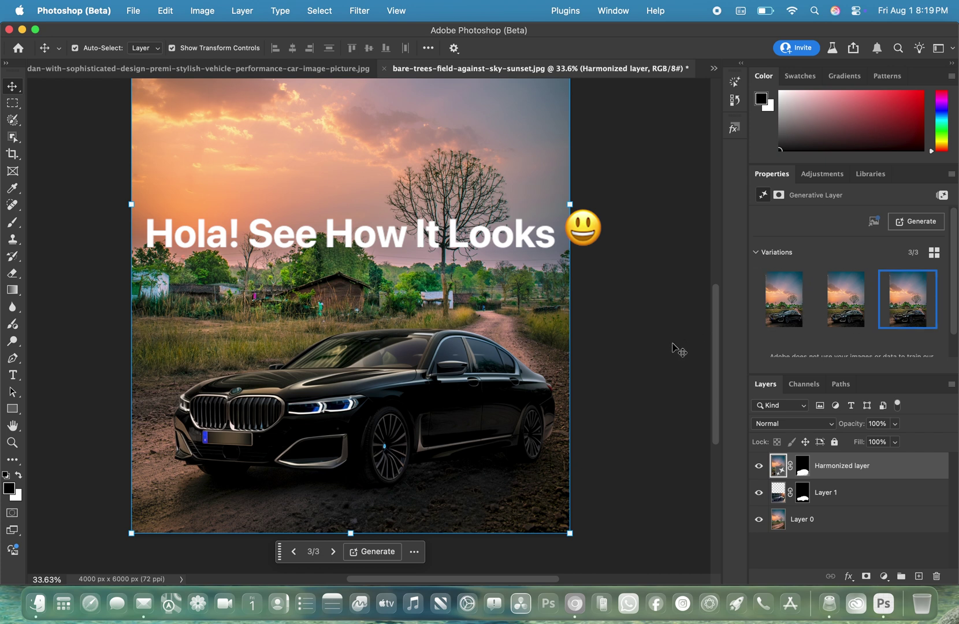
Deselect, zoom out, and select Layer 1 together with the Harmonized layer.
click(659, 371)
scroll(659, 372, down, 1)
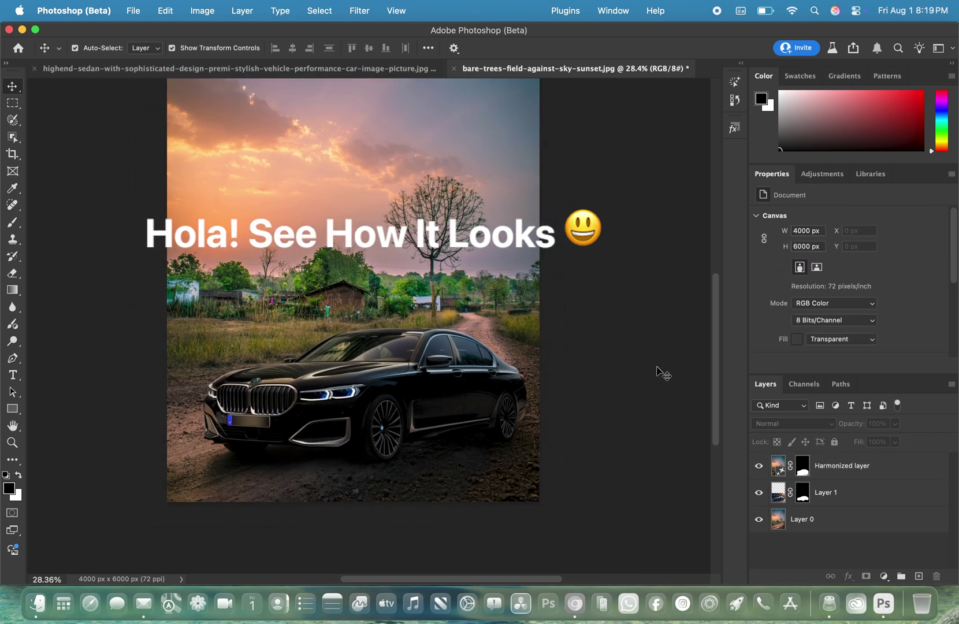
scroll(663, 373, down, 3)
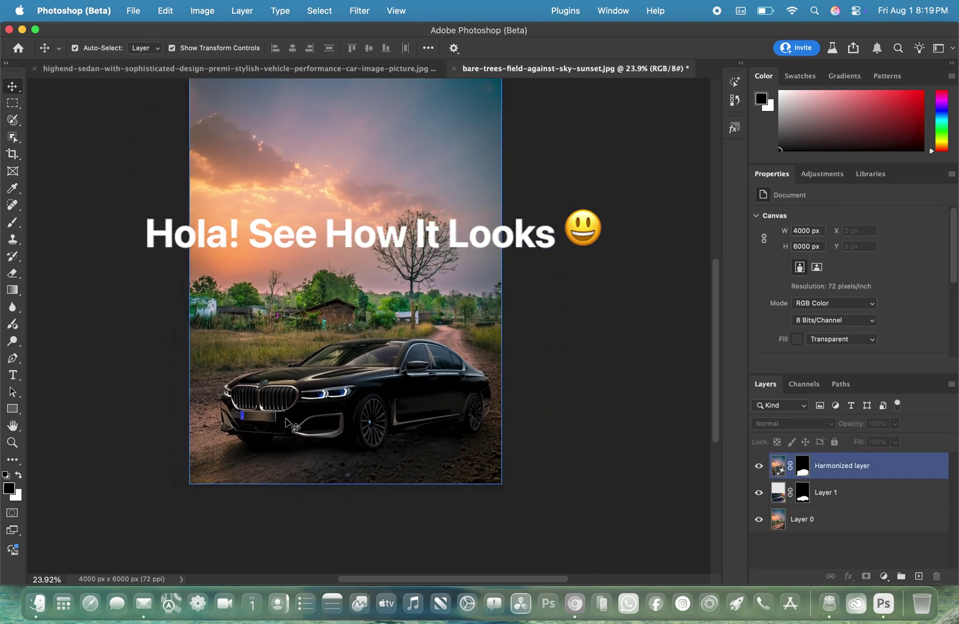
click(874, 495)
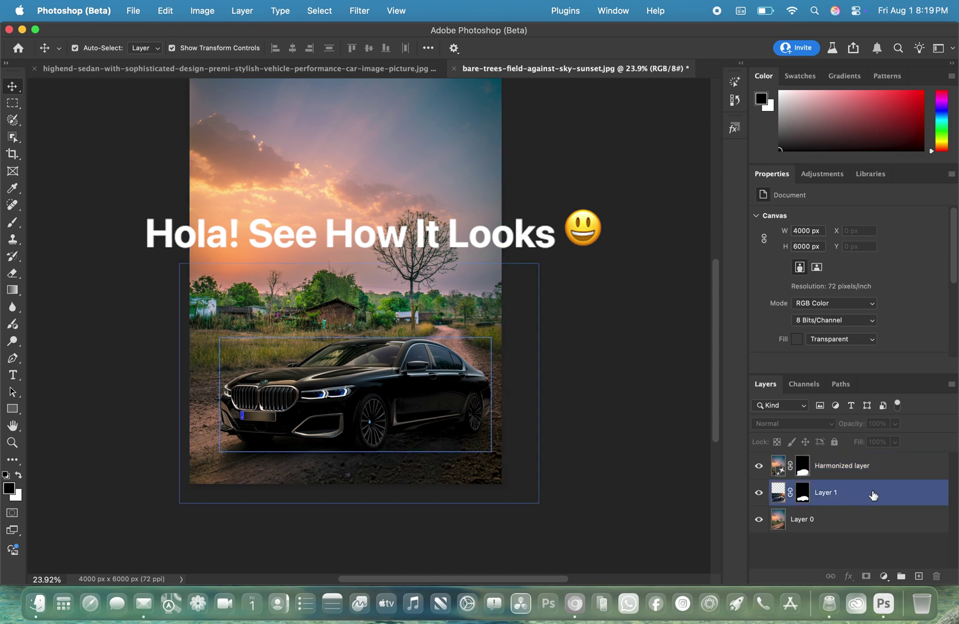
shift+click(879, 500)
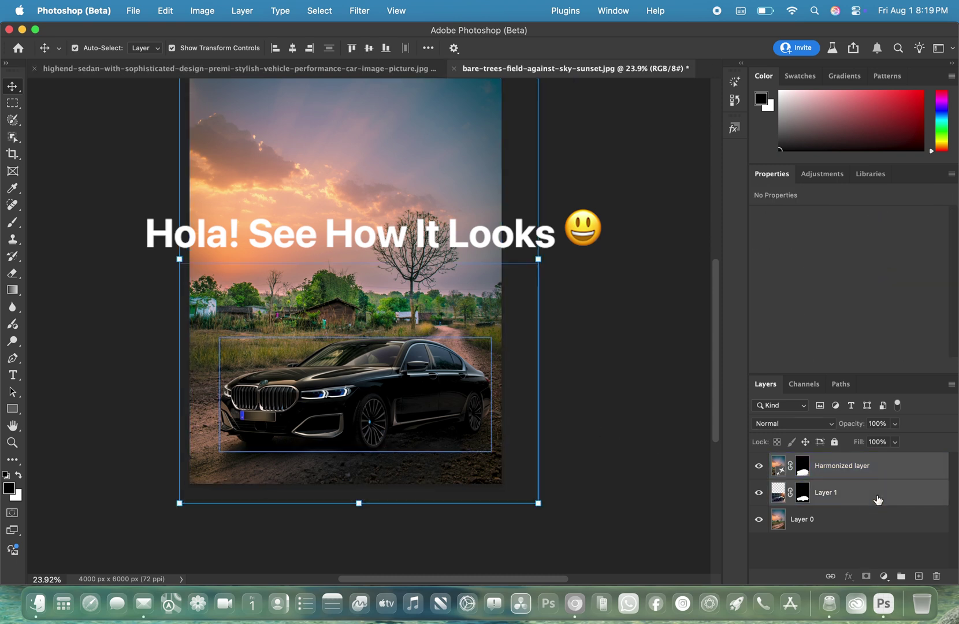
Scale both car layers to about 111% and nudge them slightly up and left.
key(ctrl+t)
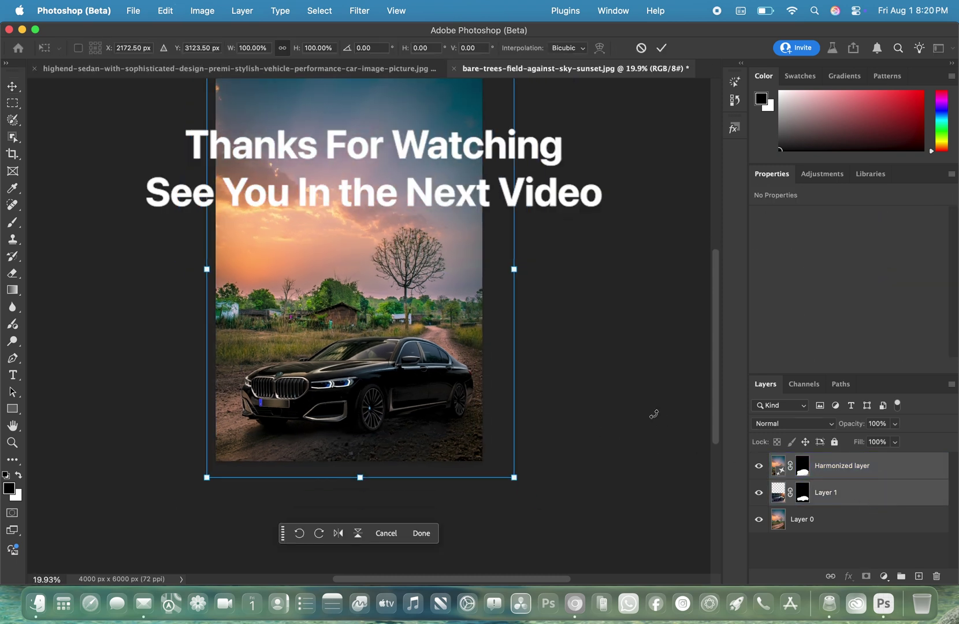
key(ctrl+minus)
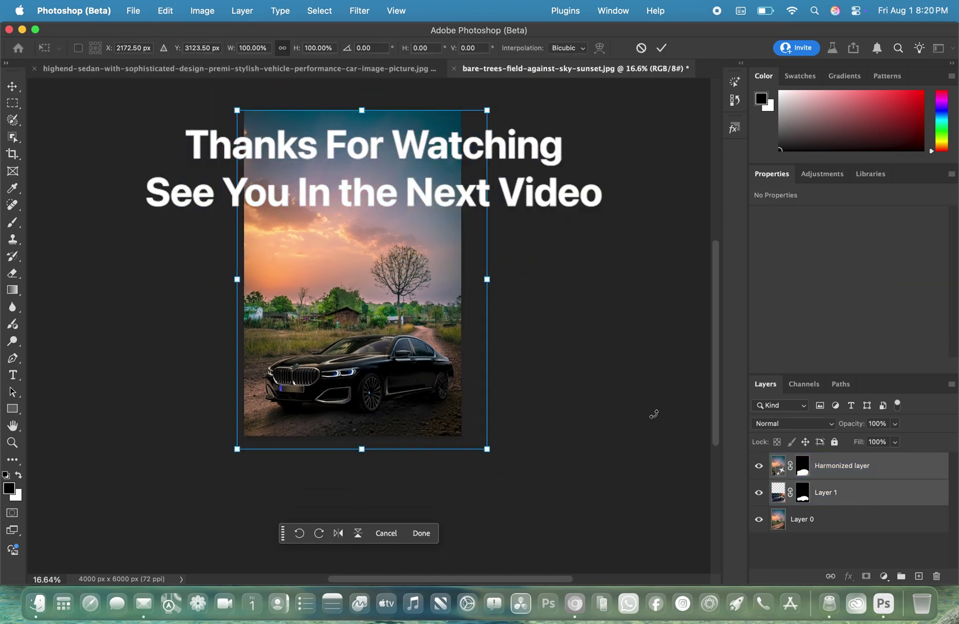
drag(487, 110, 501, 91)
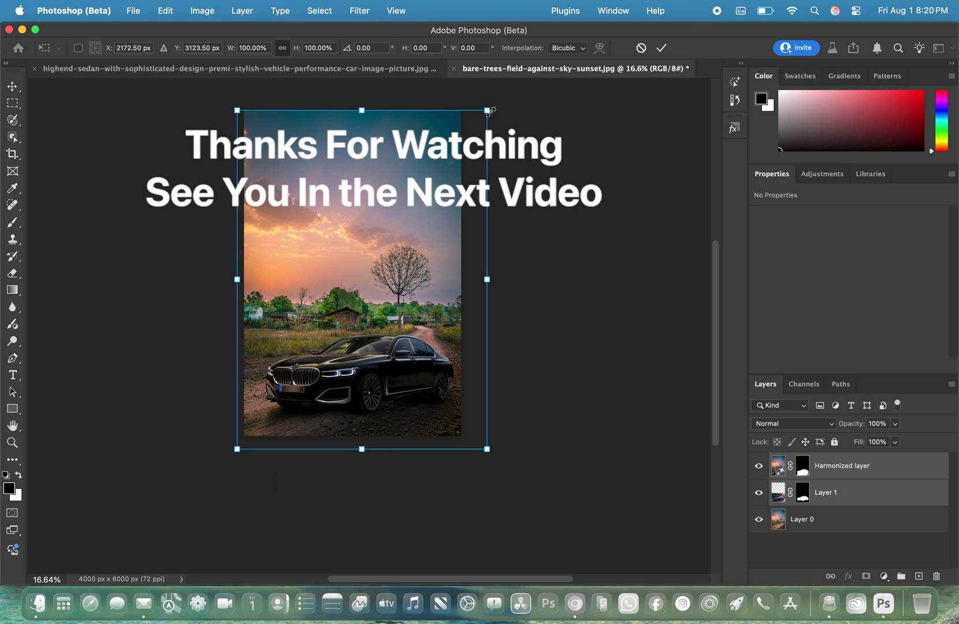
drag(403, 396, 398, 377)
key(Return)
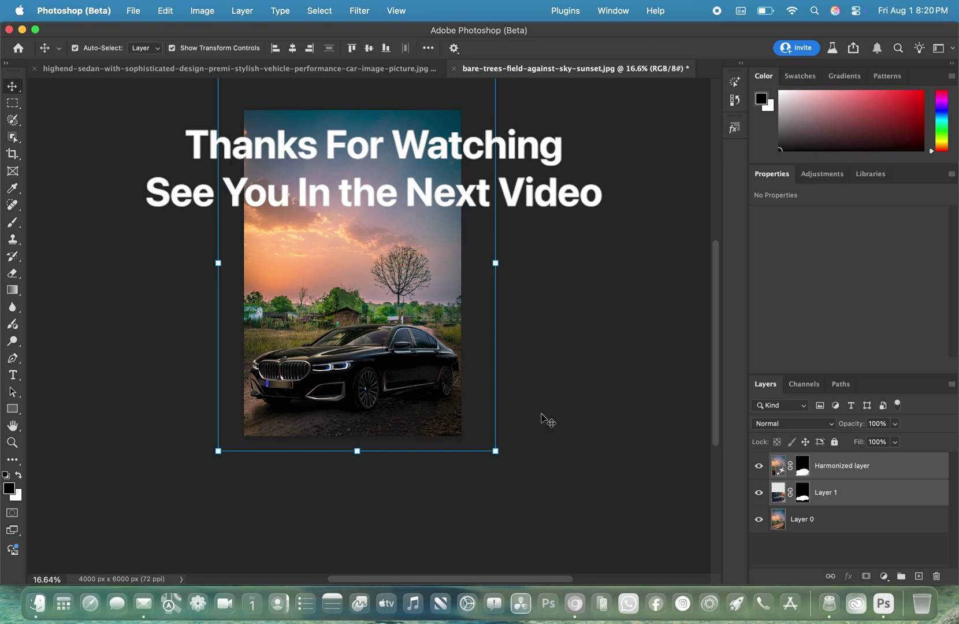
Zoom in and toggle the Harmonized layer's visibility to compare with the original car.
click(547, 421)
key(ctrl+plus)
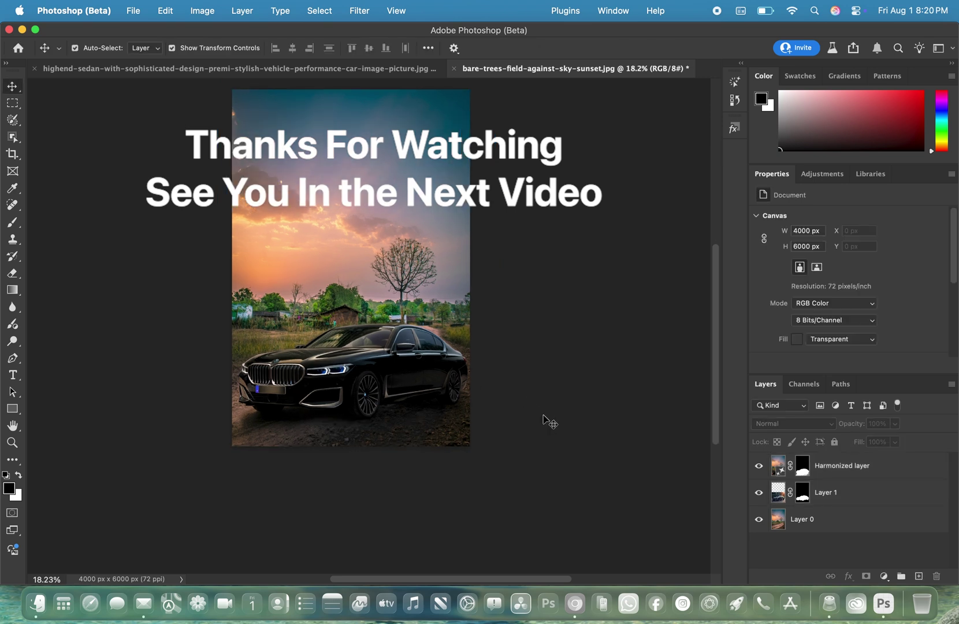
key(ctrl+plus)
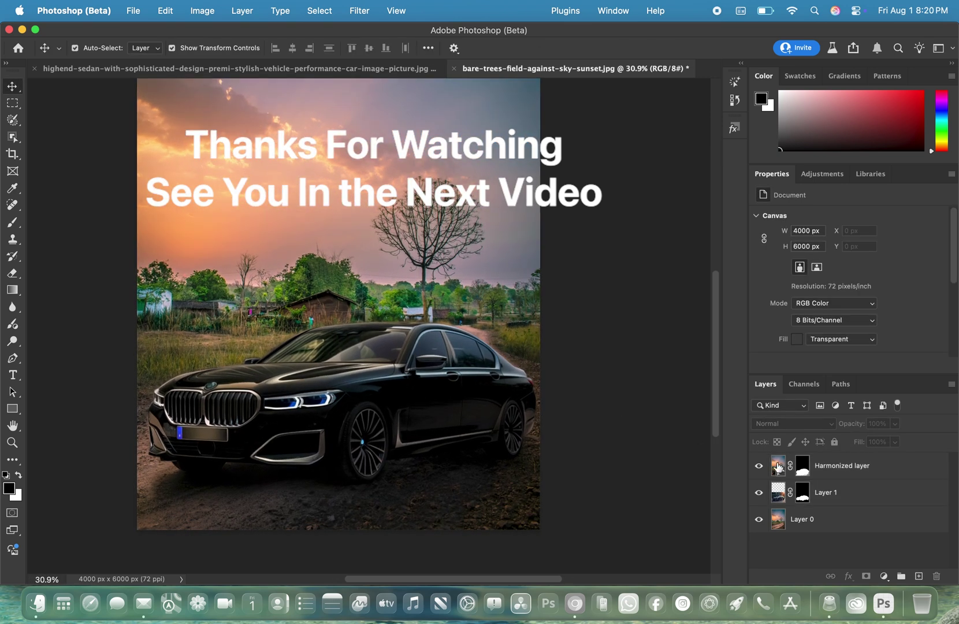
click(779, 469)
click(762, 468)
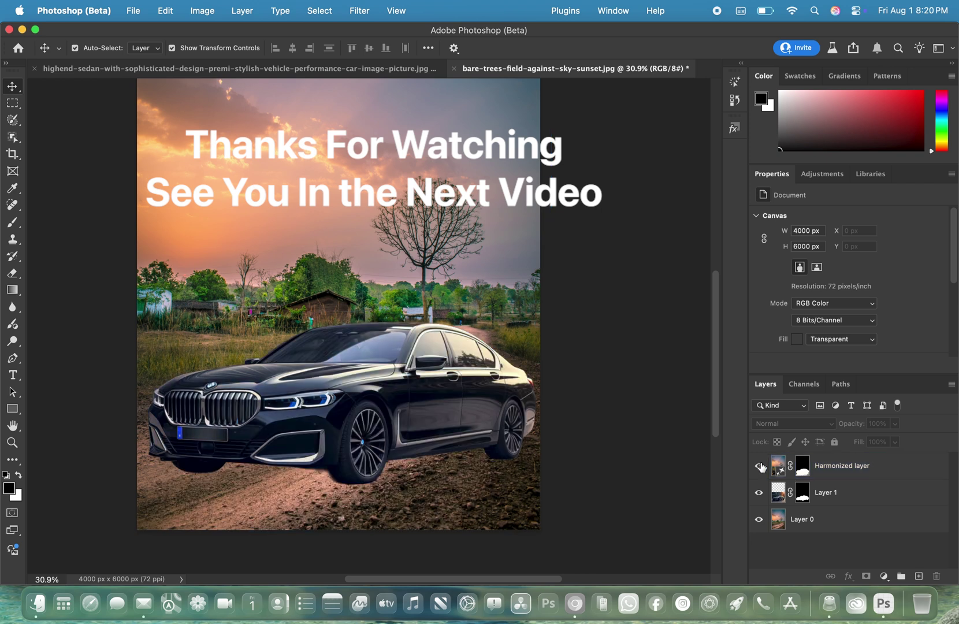
click(762, 468)
click(762, 468)
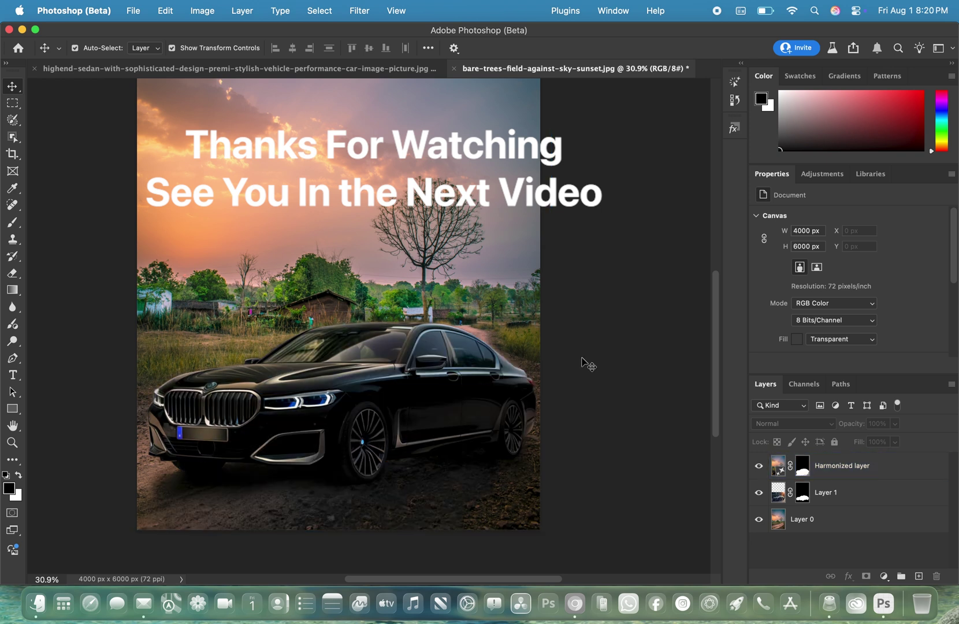
scroll(574, 352, down, 1)
scroll(574, 351, down, 3)
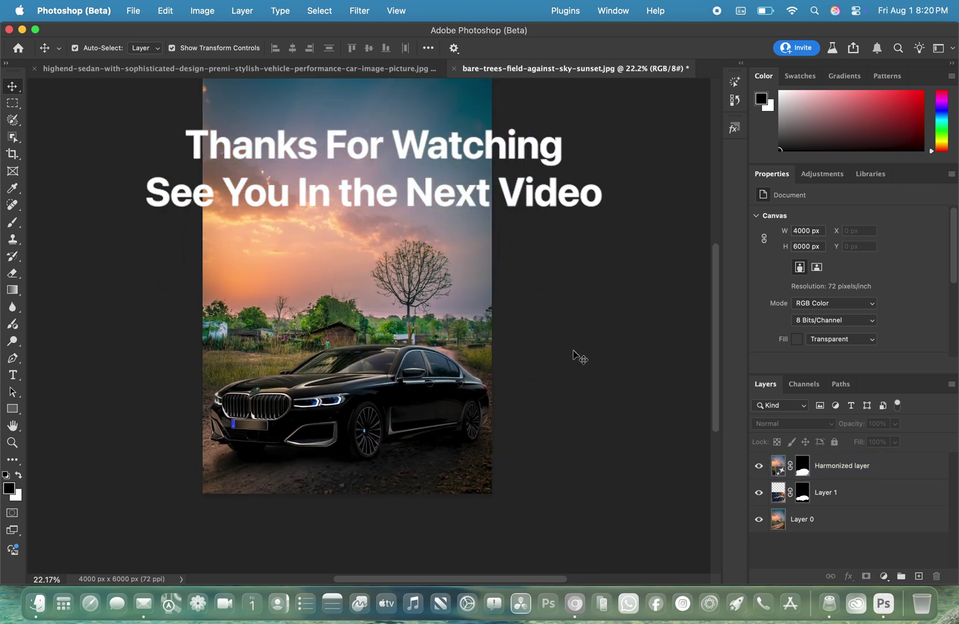
click(410, 404)
mouse_move(846, 299)
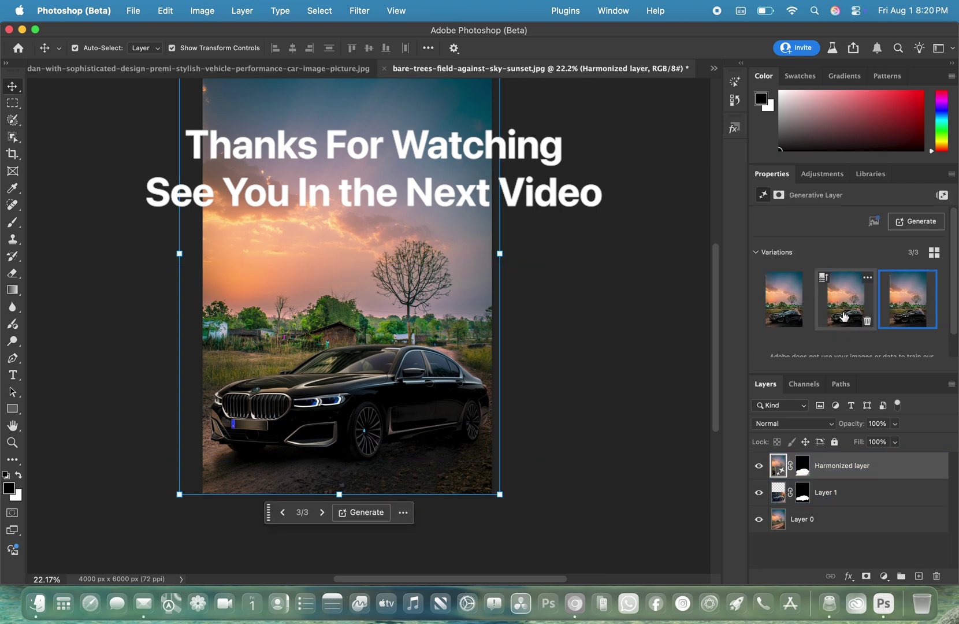
Show the Harmonize variations as a larger thumbnail grid.
scroll(855, 312, down, 1)
scroll(846, 311, up, 1)
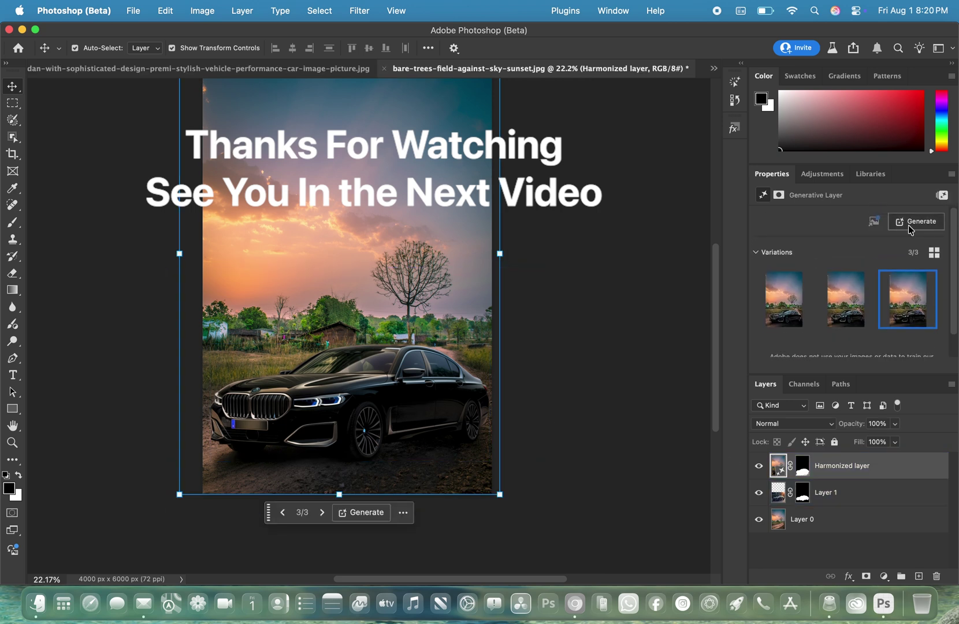
click(937, 257)
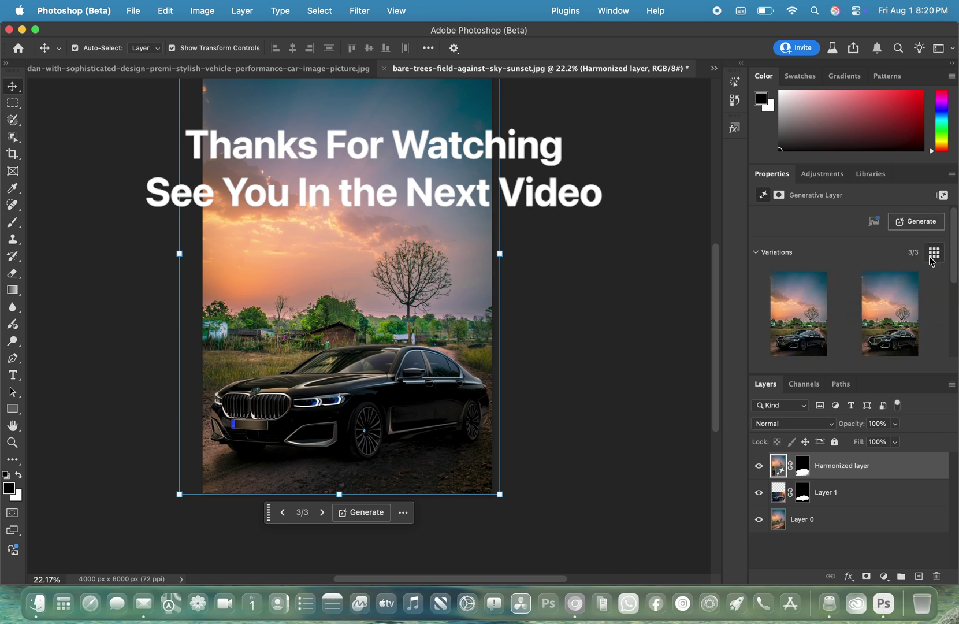
scroll(895, 278, down, 2)
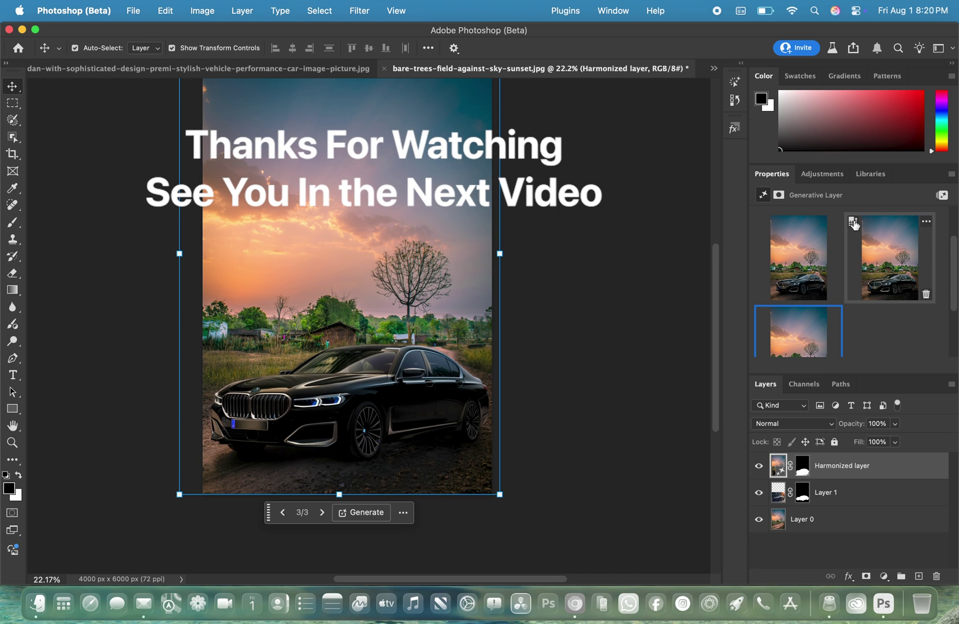
scroll(815, 263, down, 1)
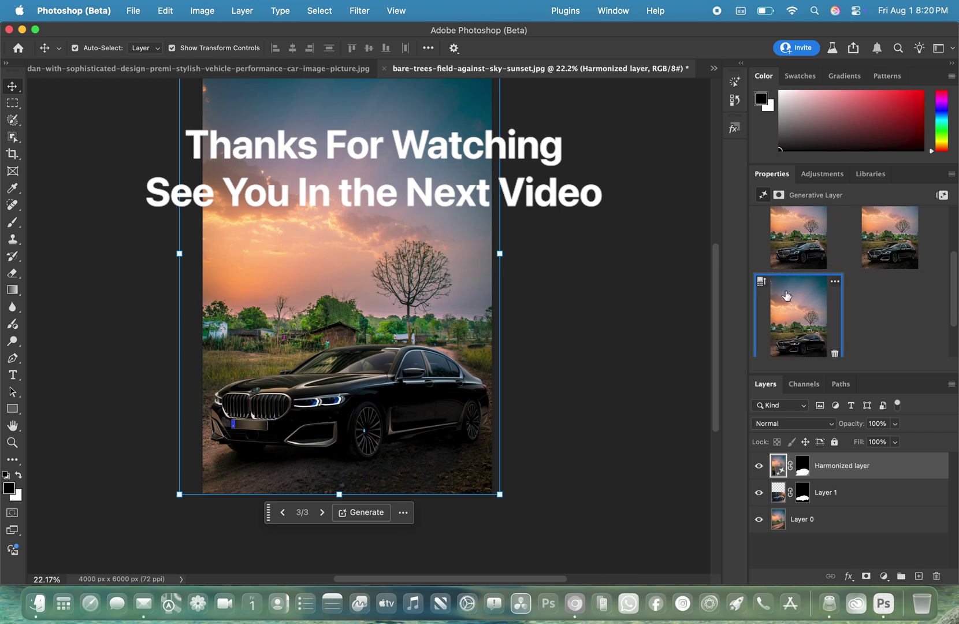
Bring up the Good/Poor/Report rating options for the Harmonize variations, ending on the second.
click(835, 284)
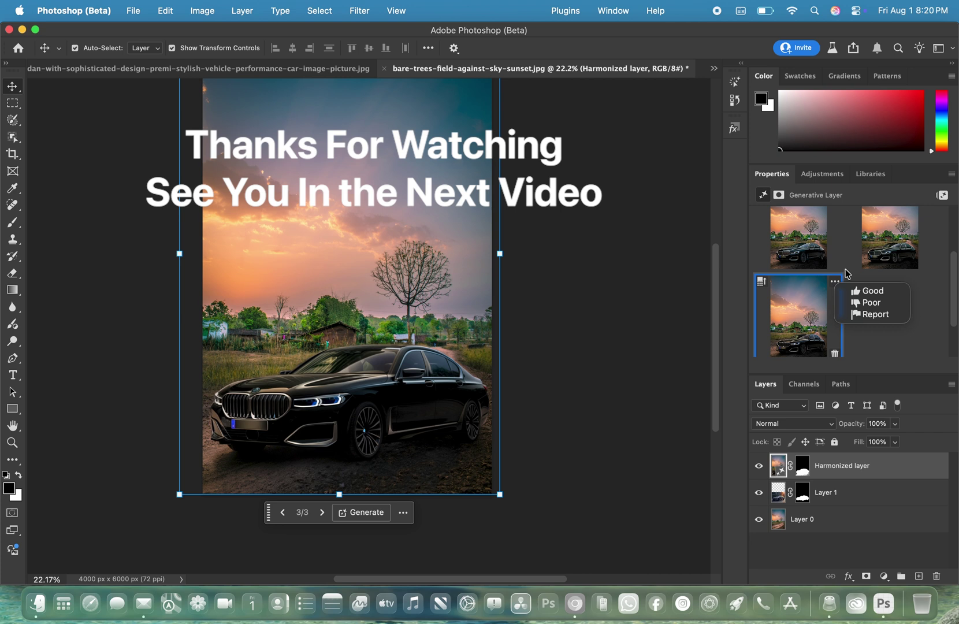
scroll(847, 271, up, 2)
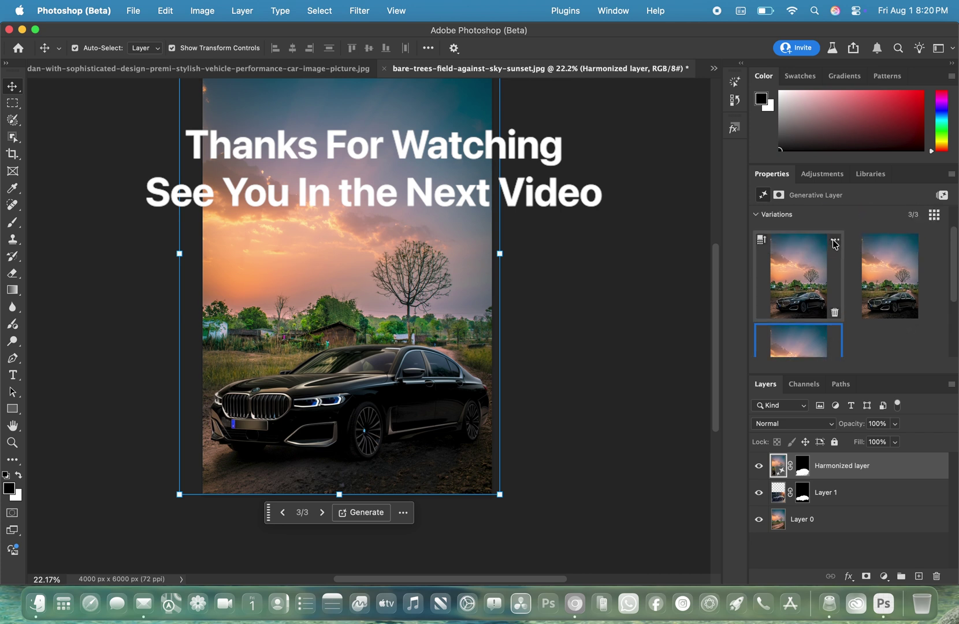
click(835, 244)
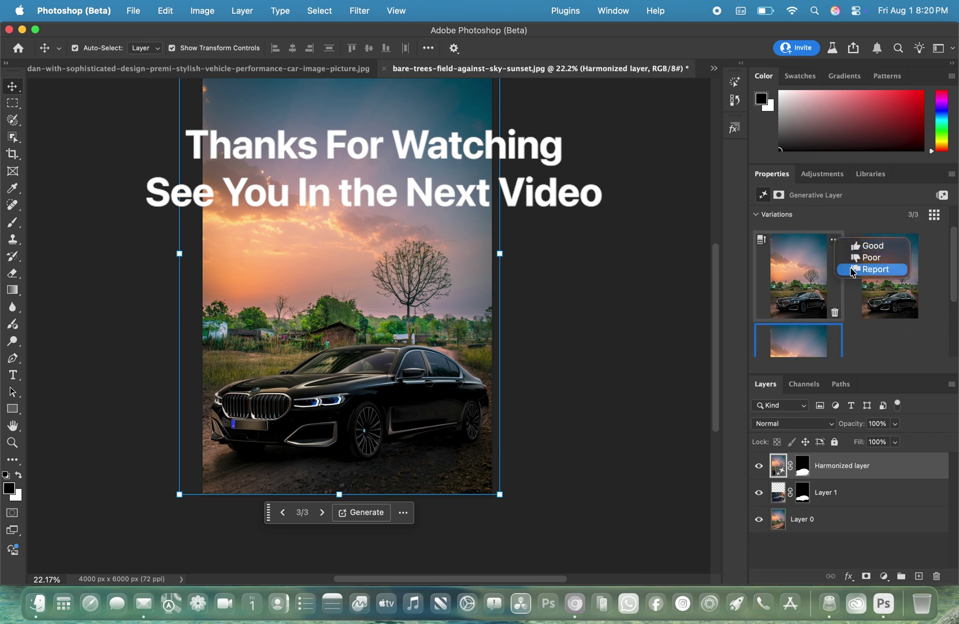
click(838, 229)
mouse_move(890, 276)
click(924, 241)
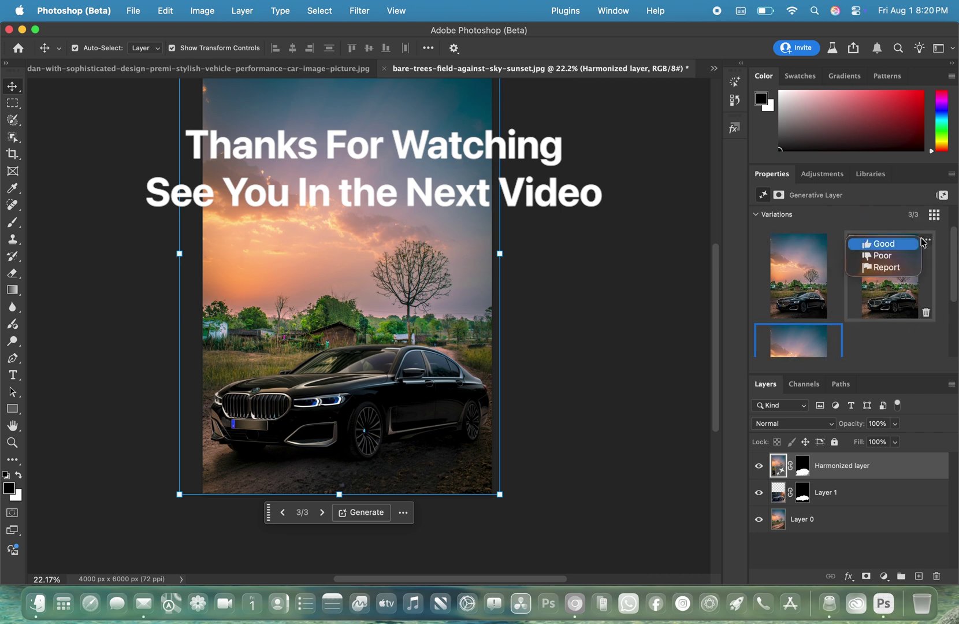